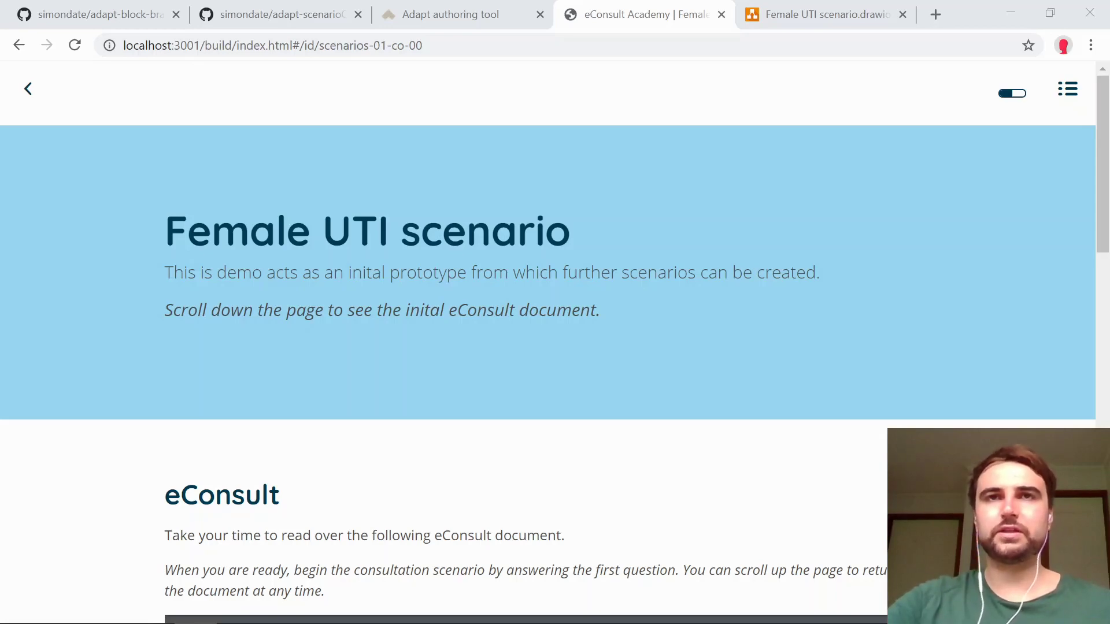
Step: Read through the embedded uti.pdf eConsult down to the 'You see the following consult.' question
scroll(497, 357, "down", 7)
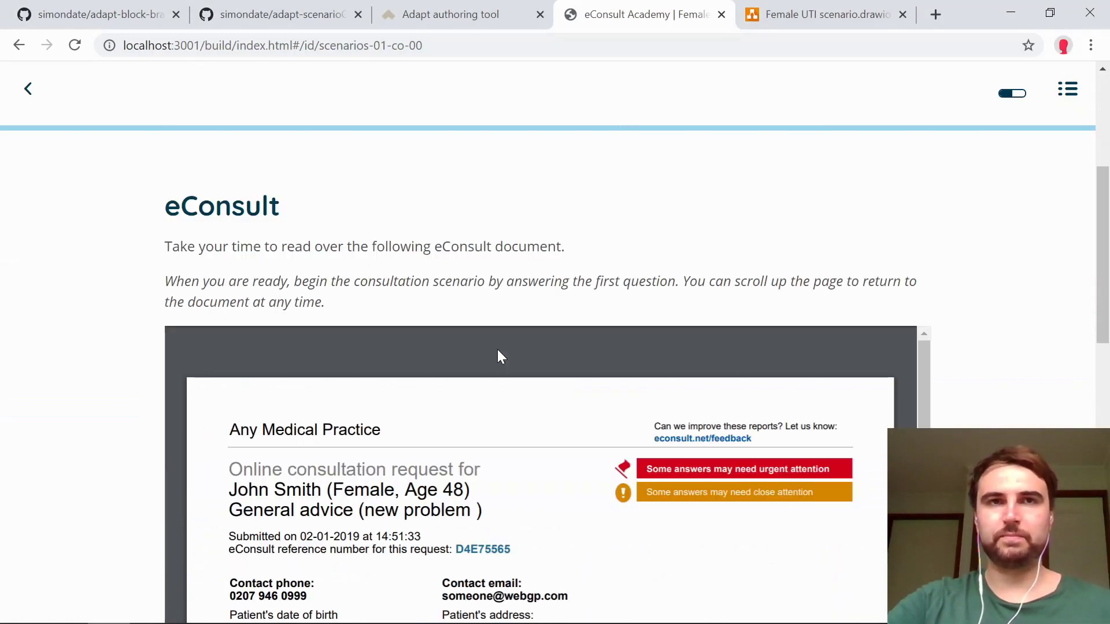
scroll(497, 357, "up", 7)
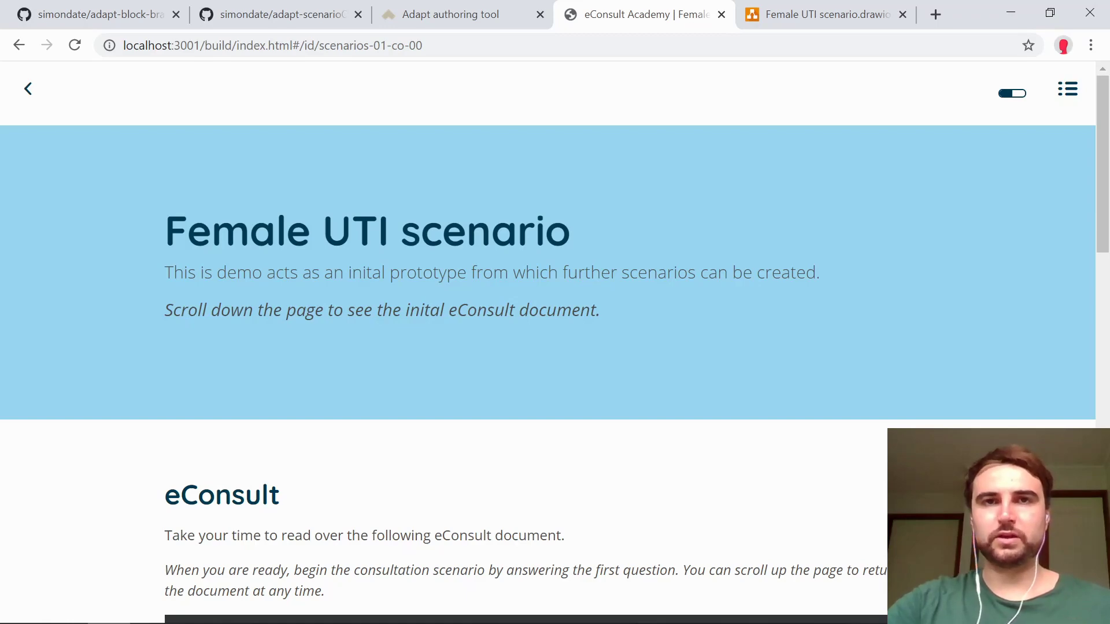
scroll(364, 334, "down", 5)
scroll(974, 298, "down", 3)
scroll(974, 298, "up", 3)
scroll(972, 303, "down", 1)
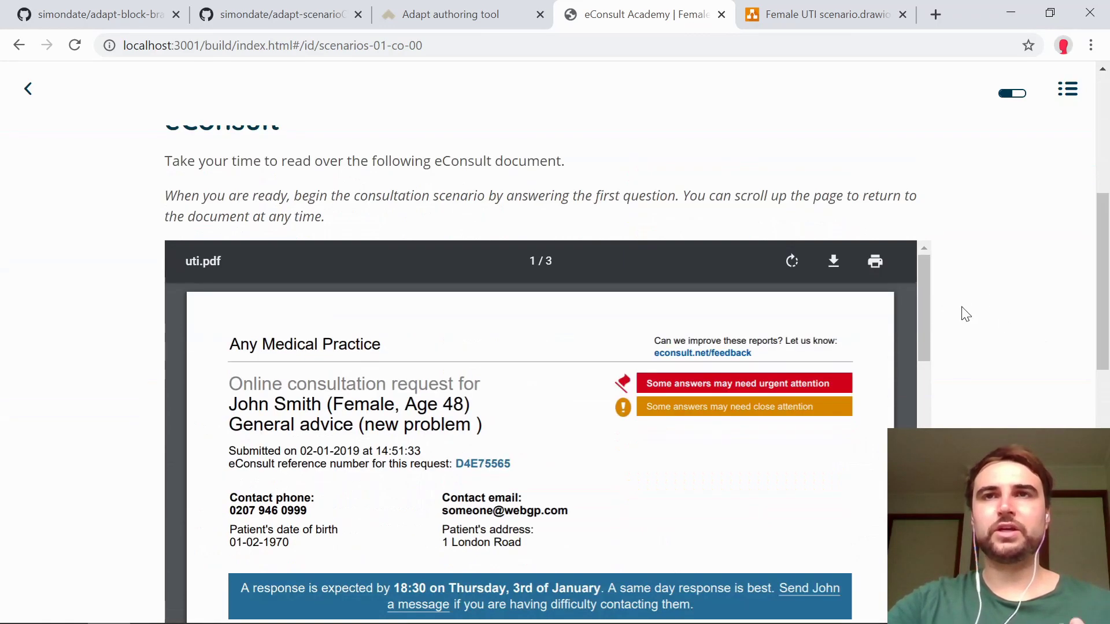
scroll(928, 325, "down", 1)
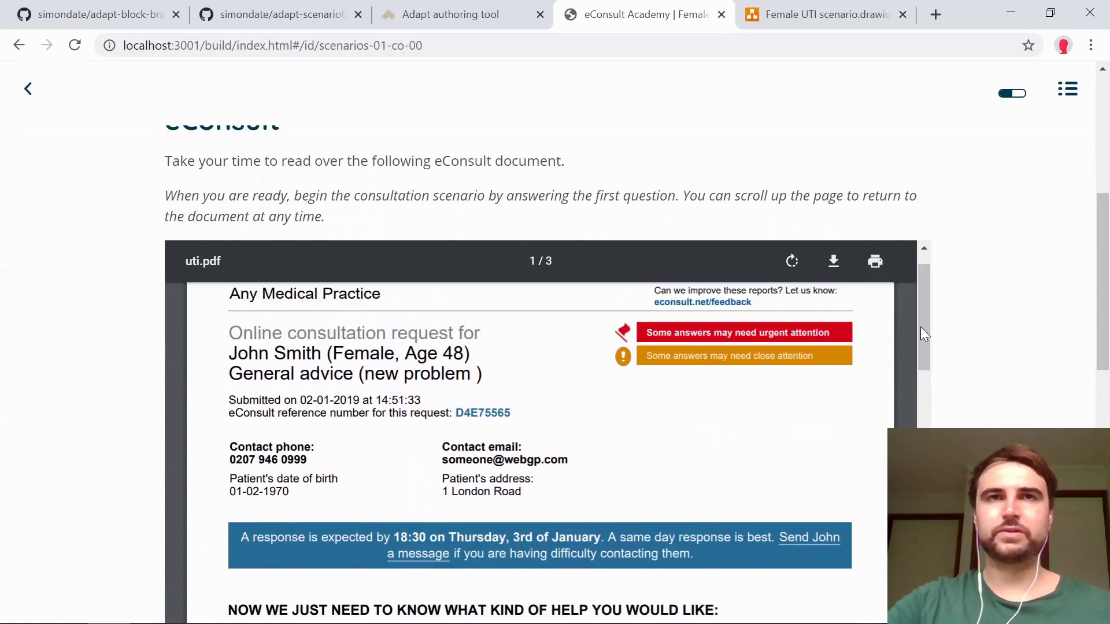
scroll(936, 342, "down", 2)
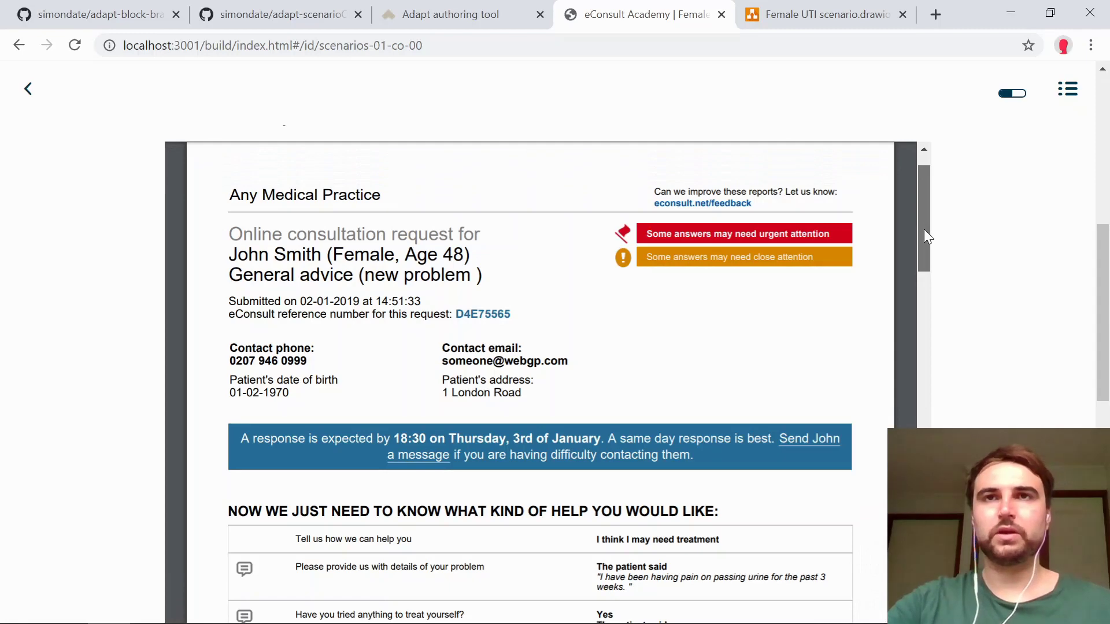
left_click_drag(925, 237, 832, 434)
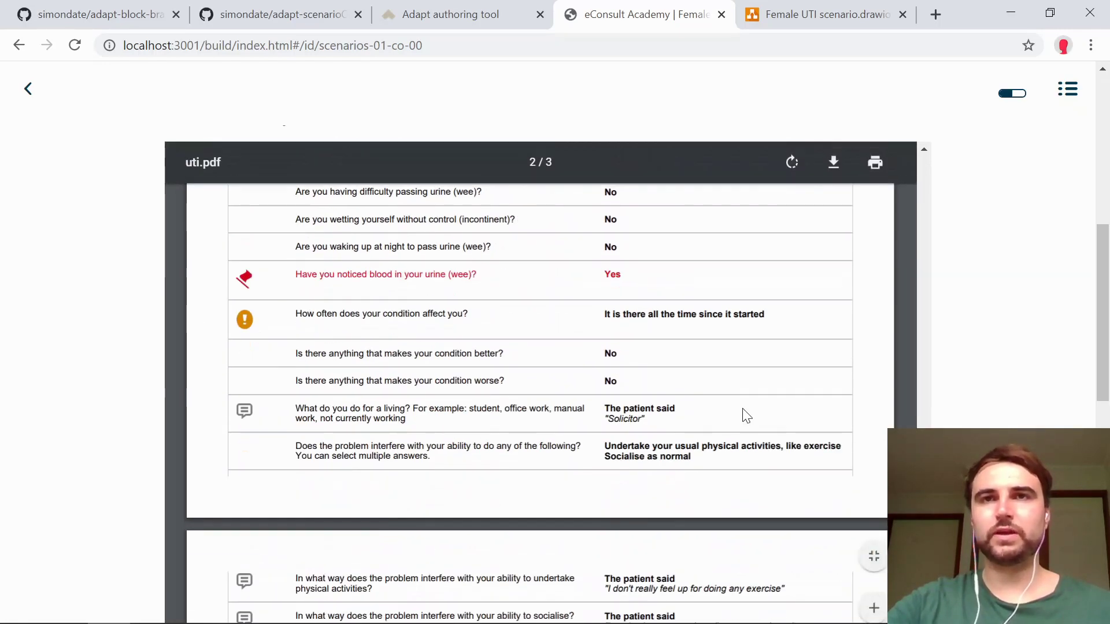
scroll(540, 347, "down", 15)
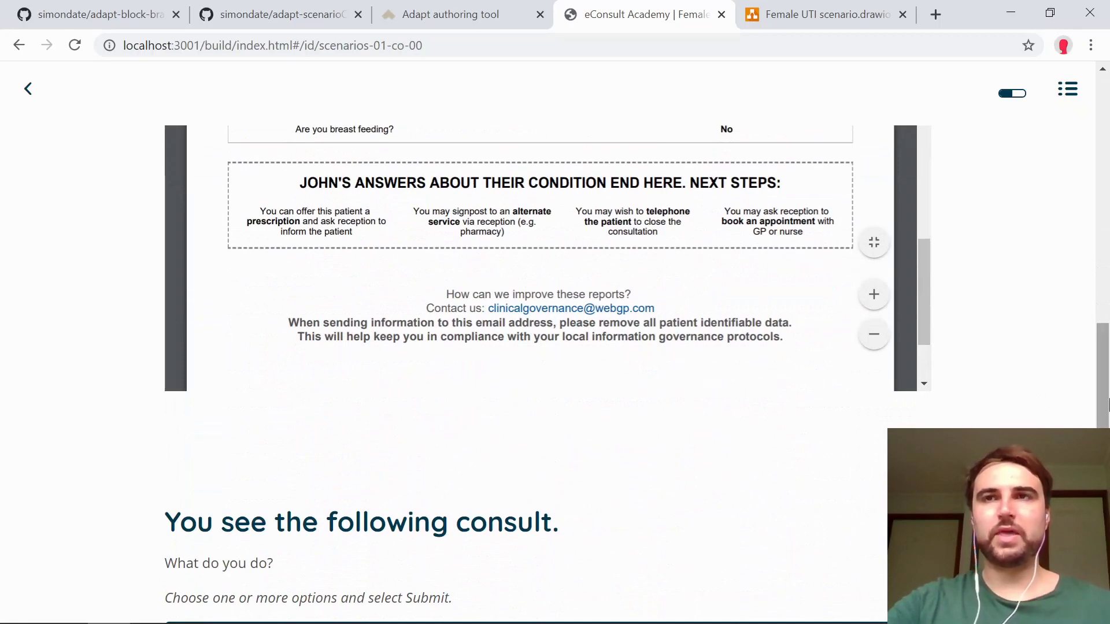
scroll(779, 378, "down", 3)
scroll(679, 445, "down", 3)
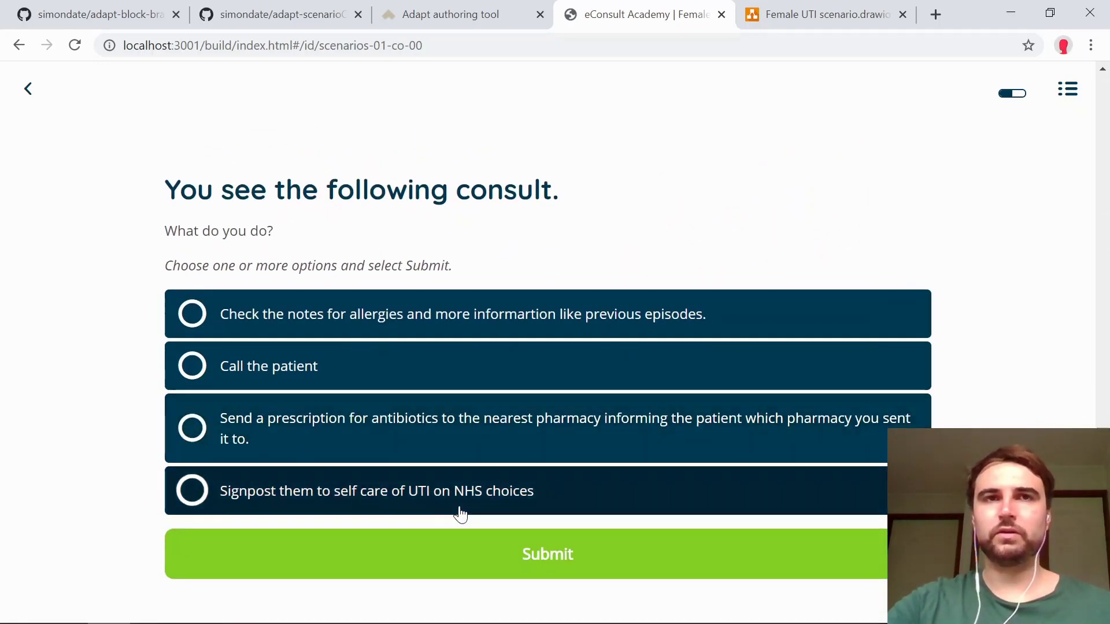
Step: Answer the consult question with 'Call the patient' and submit it
left_click(496, 512)
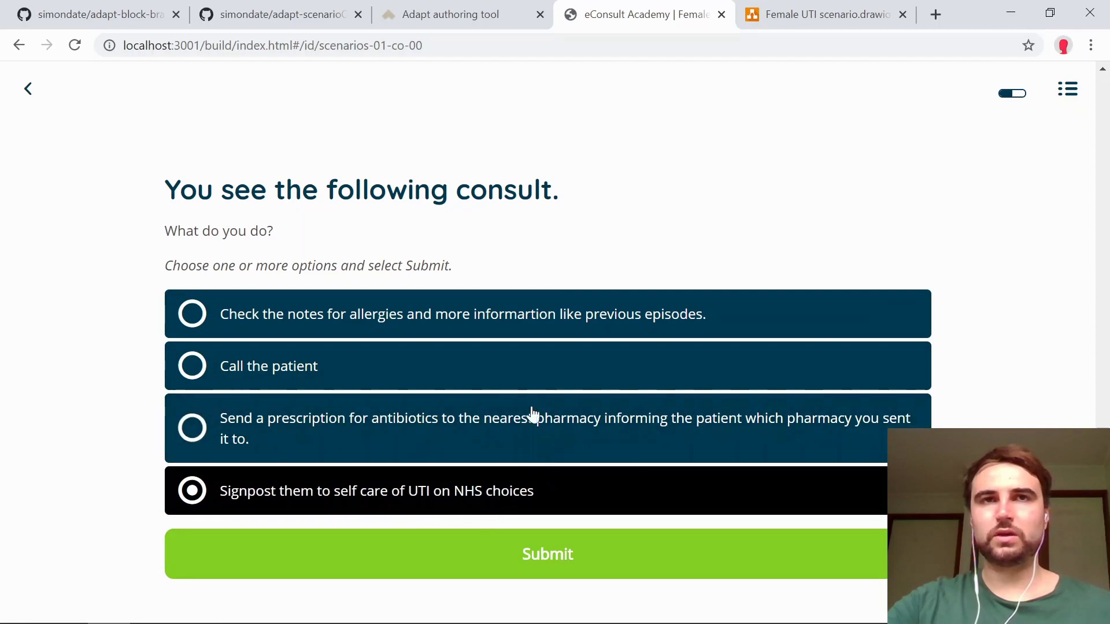
left_click(480, 324)
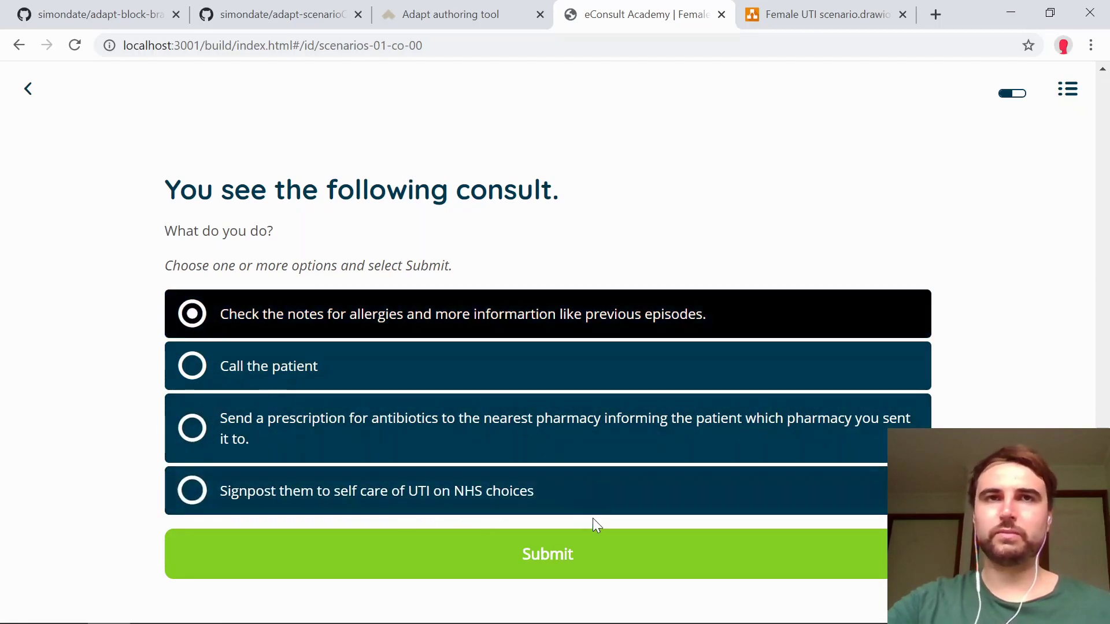
left_click(426, 376)
left_click(560, 573)
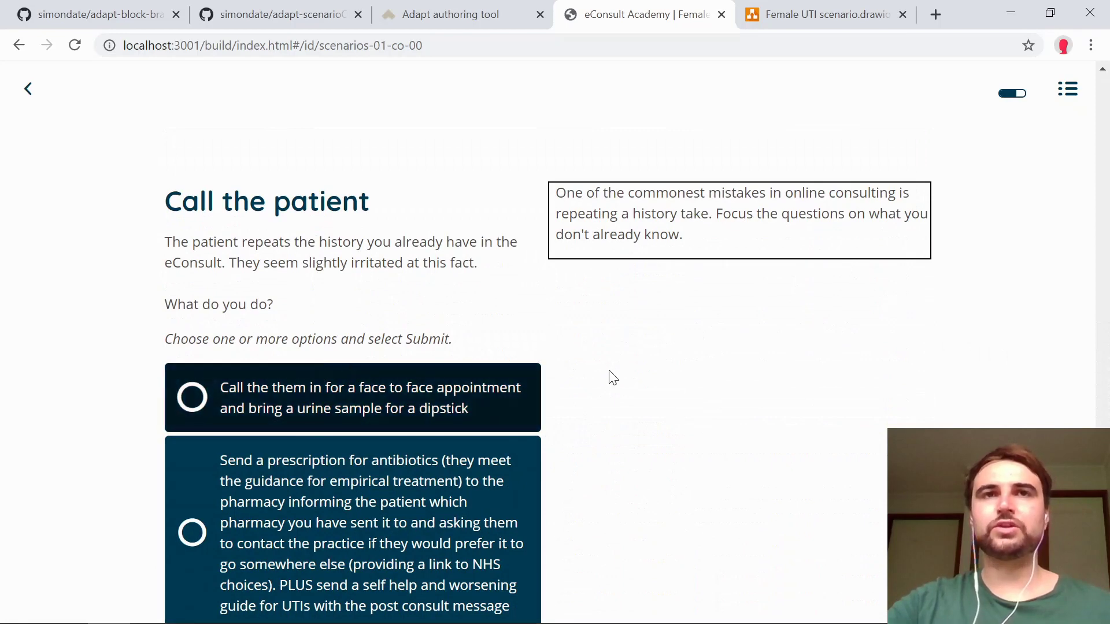
Step: Submit the face to face appointment option and scroll to the Average scenario end
scroll(465, 358, "up", 1)
scroll(474, 344, "down", 1)
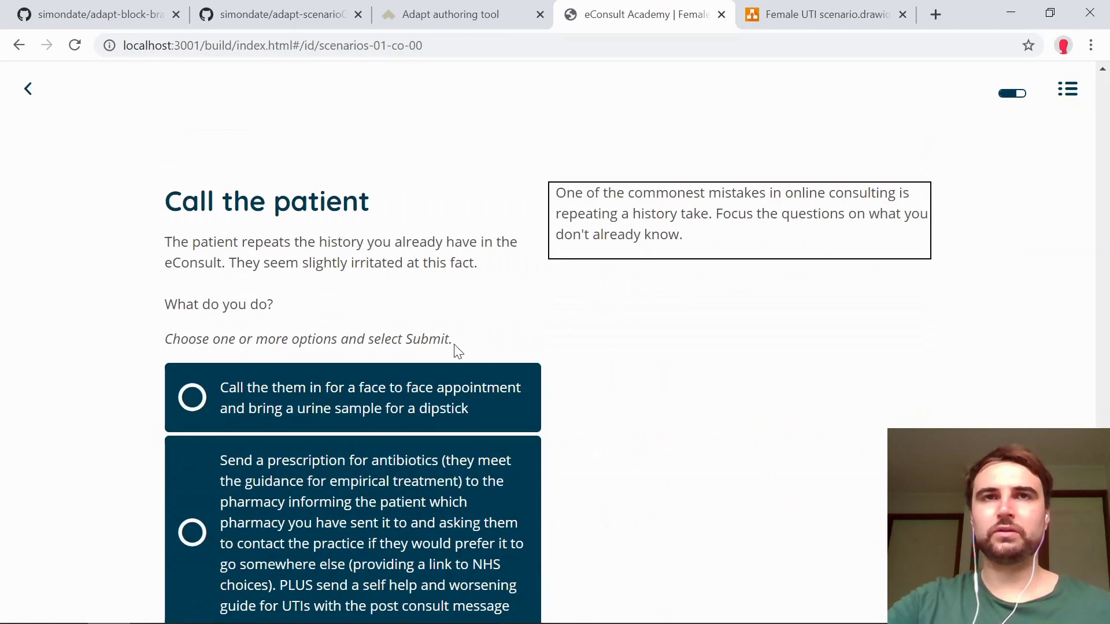
left_click(384, 398)
scroll(558, 335, "down", 3)
left_click(389, 533)
scroll(520, 462, "down", 4)
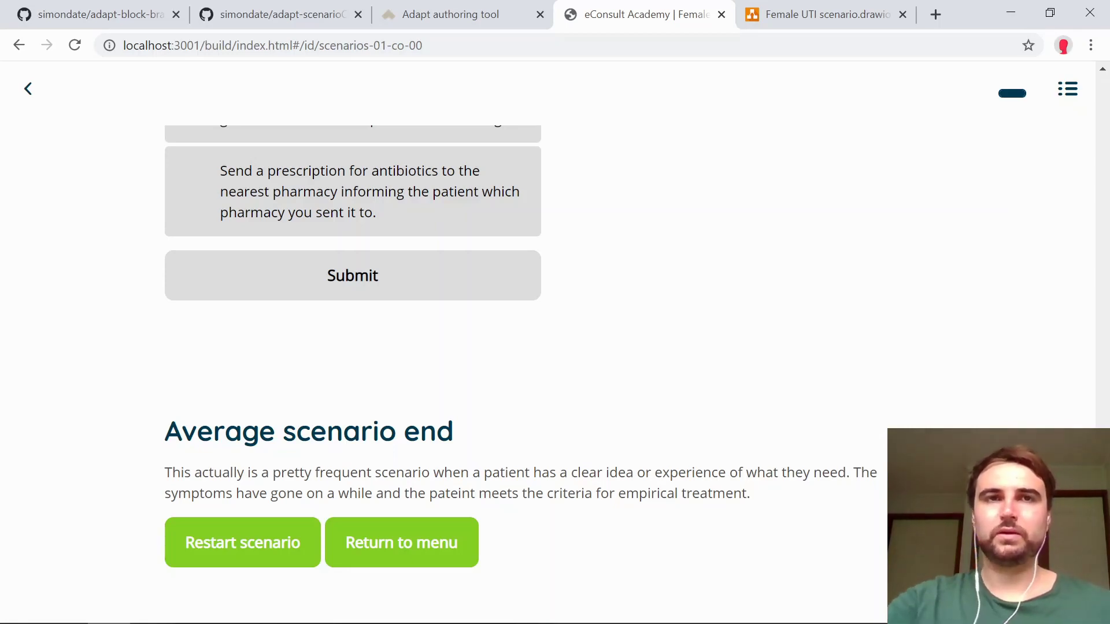
Step: Restart the scenario and submit 'Check the notes for allergies' as the first answer
left_click(259, 552)
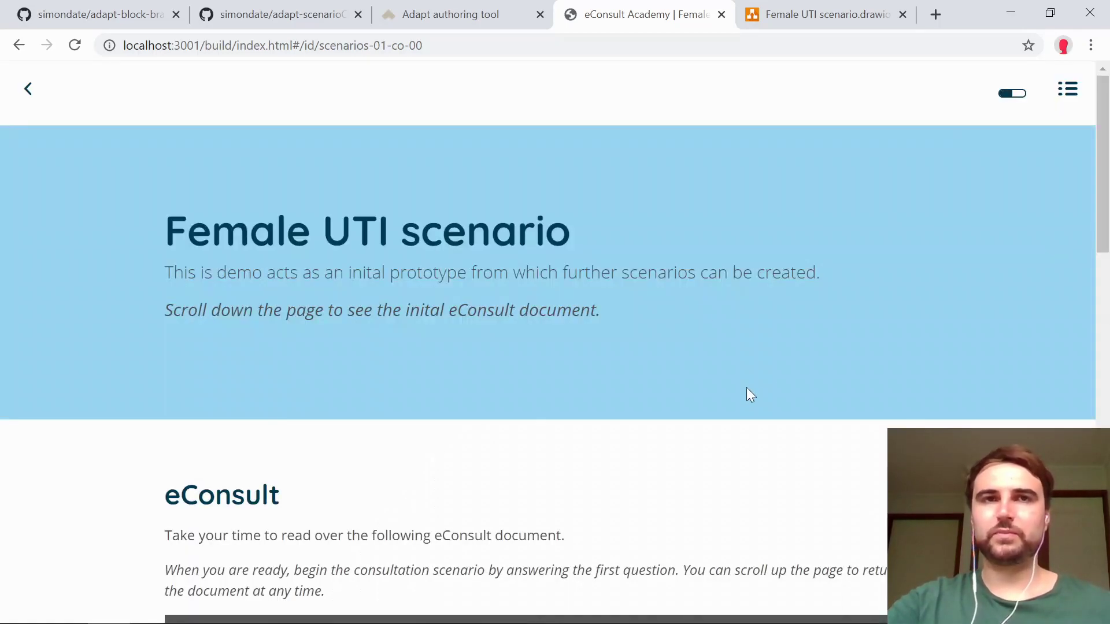
left_click_drag(1107, 209, 1107, 356)
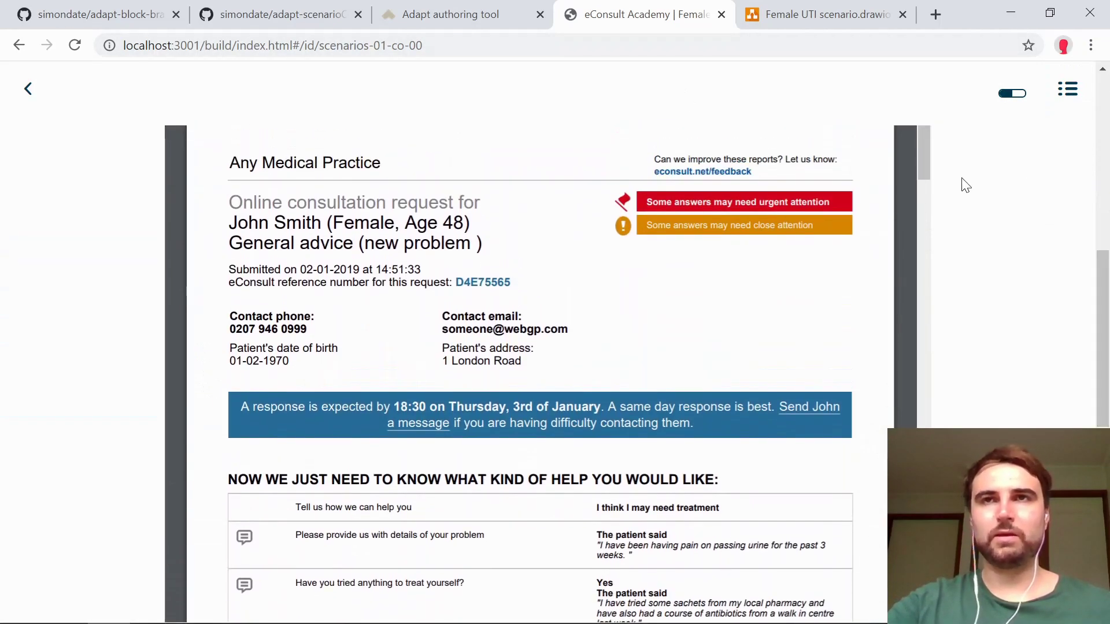
scroll(922, 283, "down", 7)
scroll(922, 283, "down", 15)
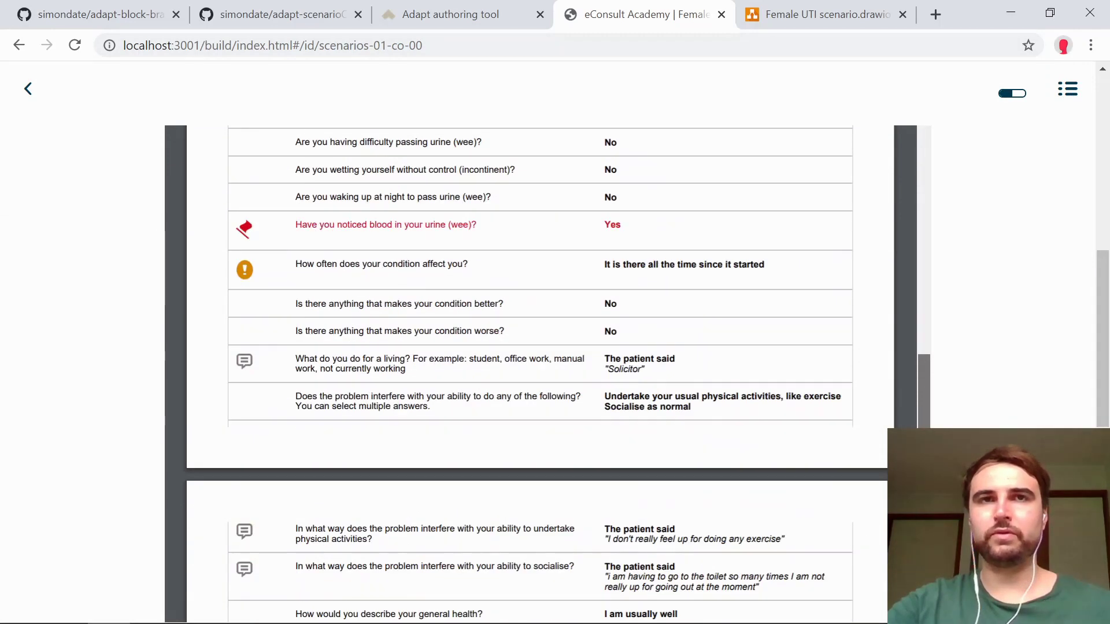
left_click_drag(1107, 385, 1107, 545)
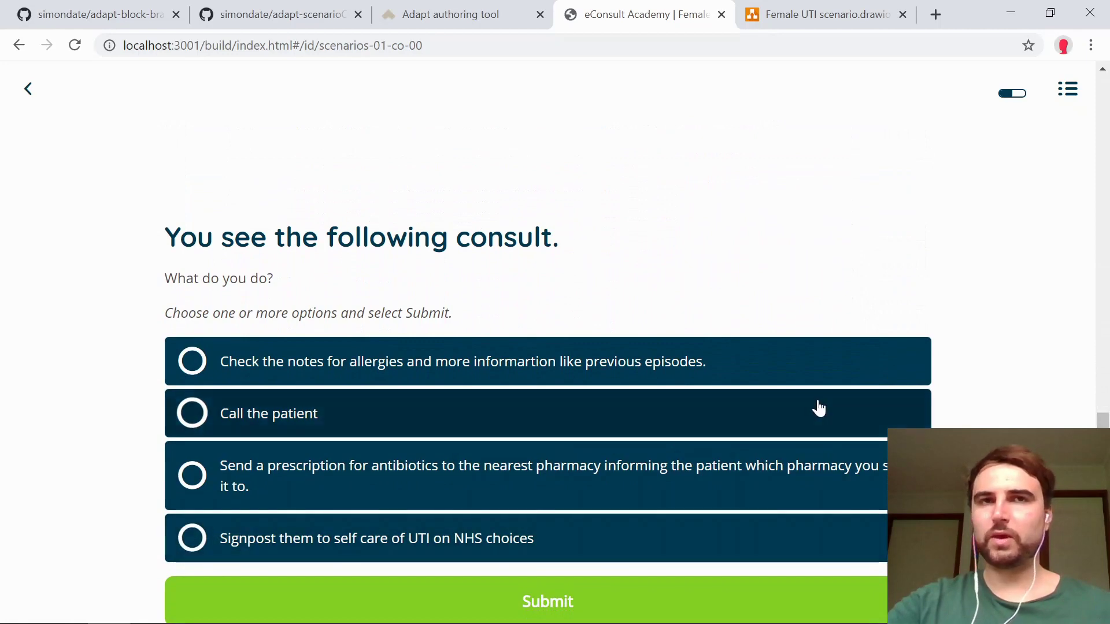
left_click(601, 378)
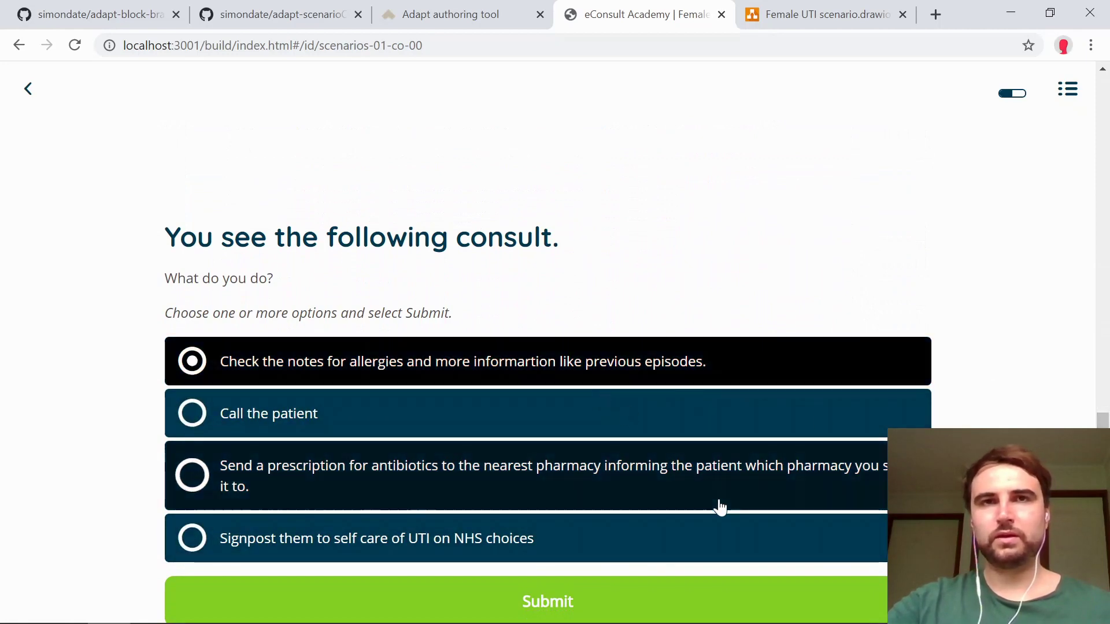
left_click(718, 610)
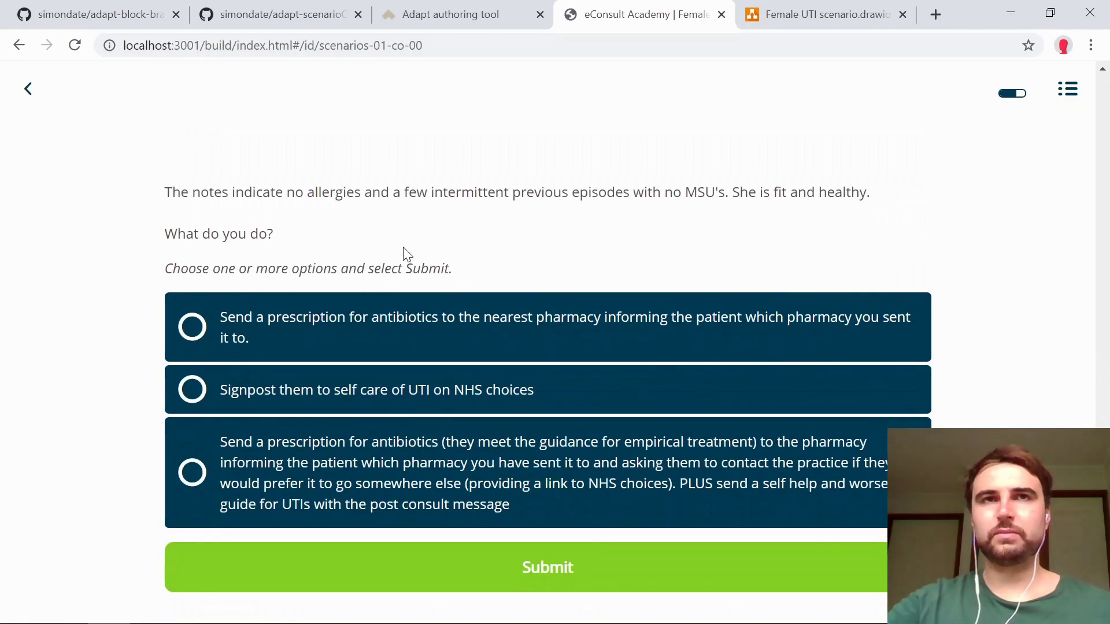
Step: Submit the antibiotics plus self-help guide answer and read the Good scenario end explanation
left_click(451, 470)
left_click(650, 586)
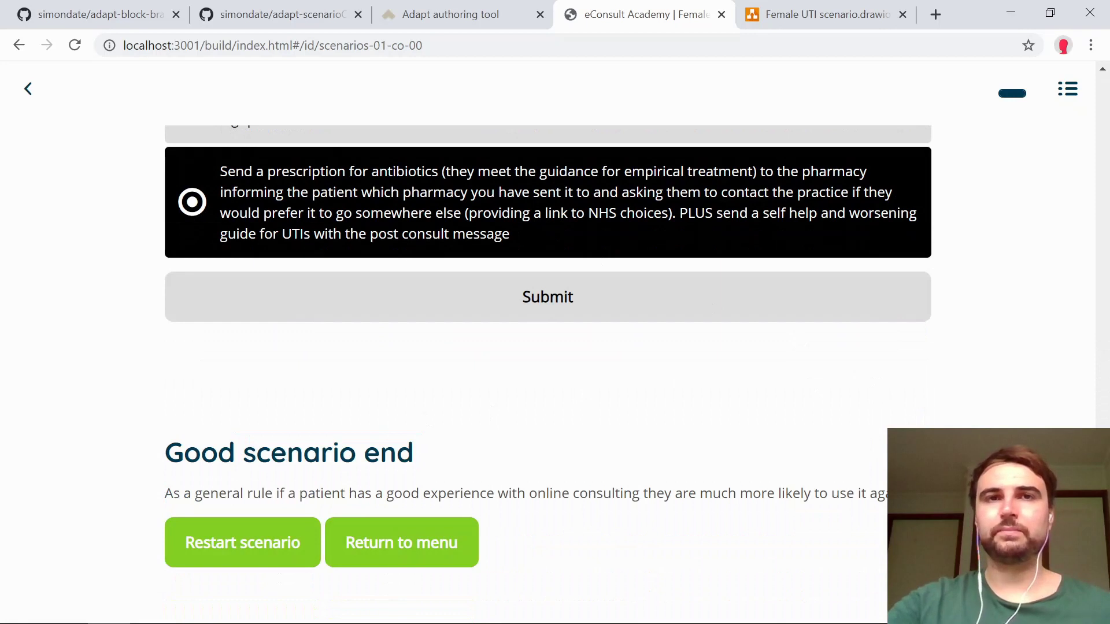
left_click_drag(455, 493, 527, 493)
left_click(527, 493)
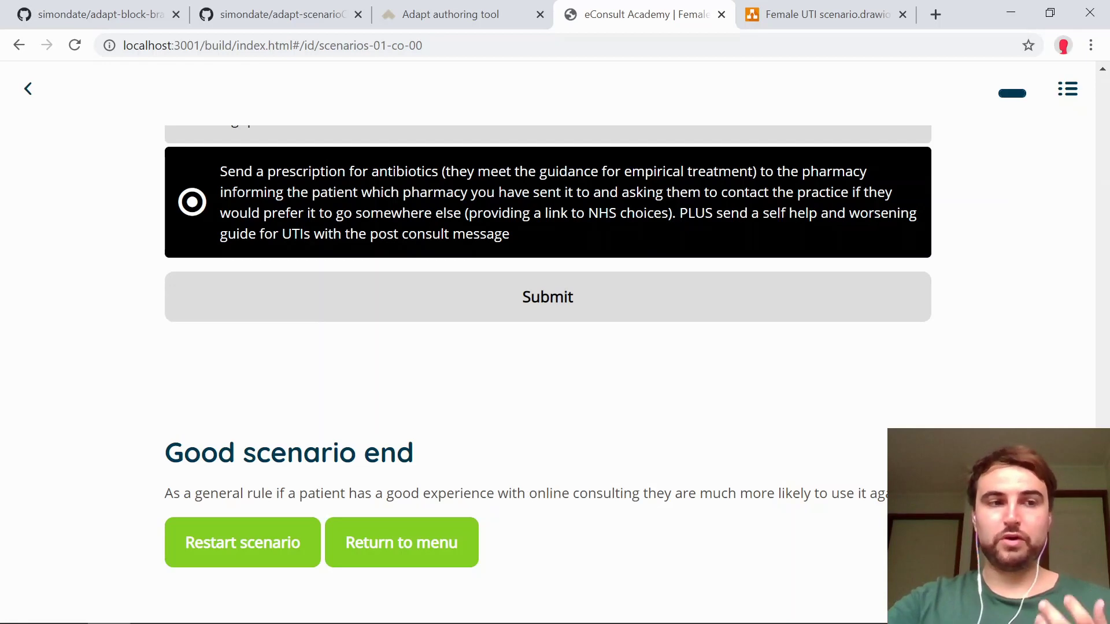
left_click(796, 7)
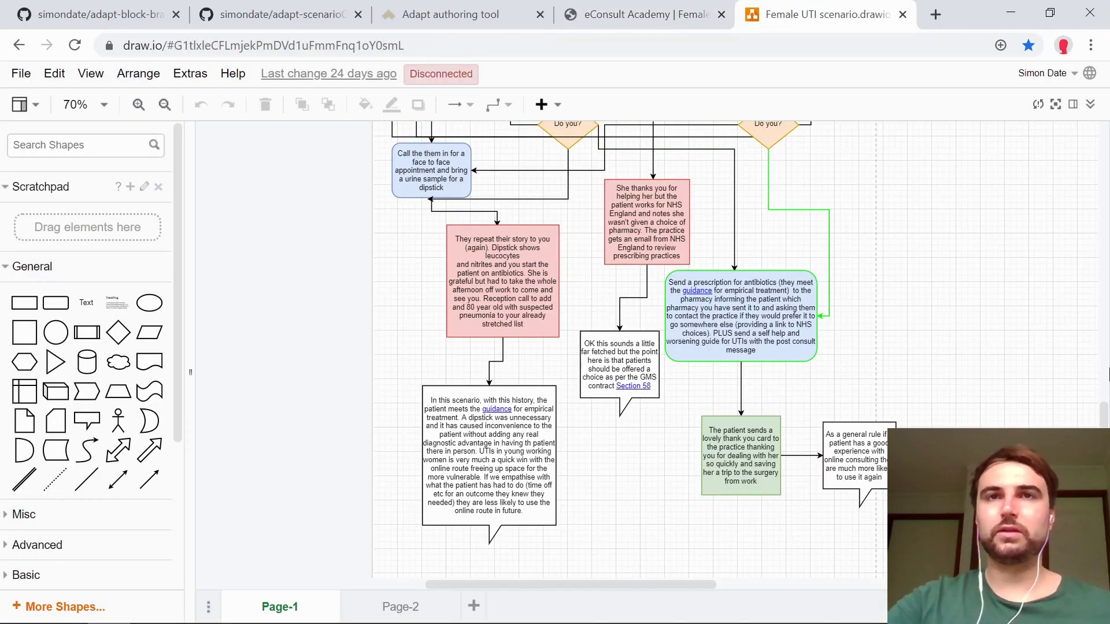
left_click_drag(1107, 406, 1108, 323)
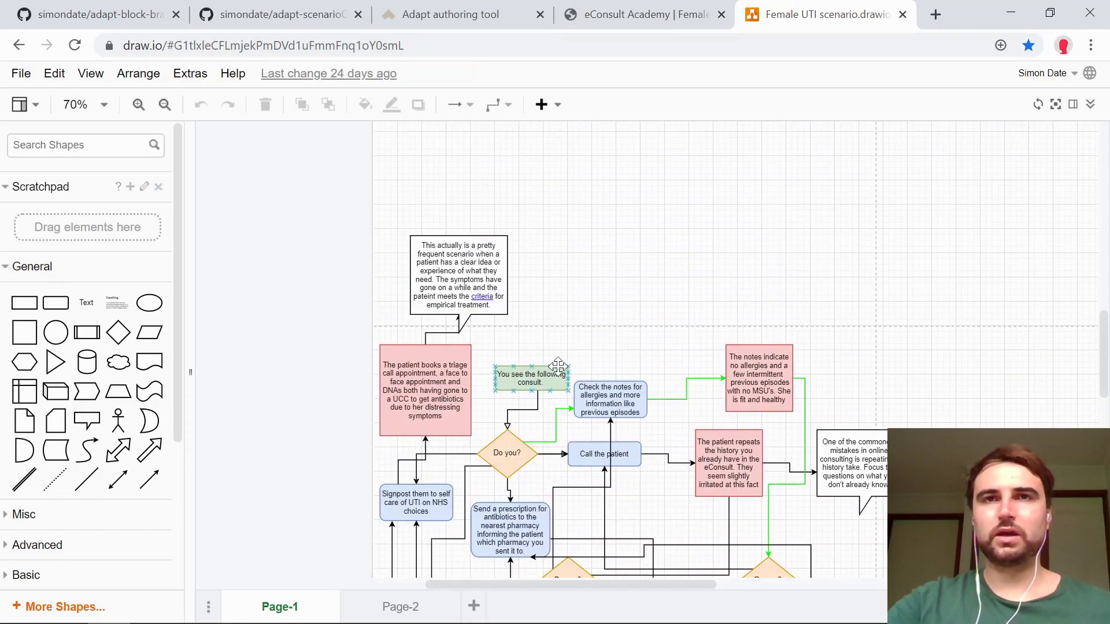
left_click_drag(1108, 350, 1108, 386)
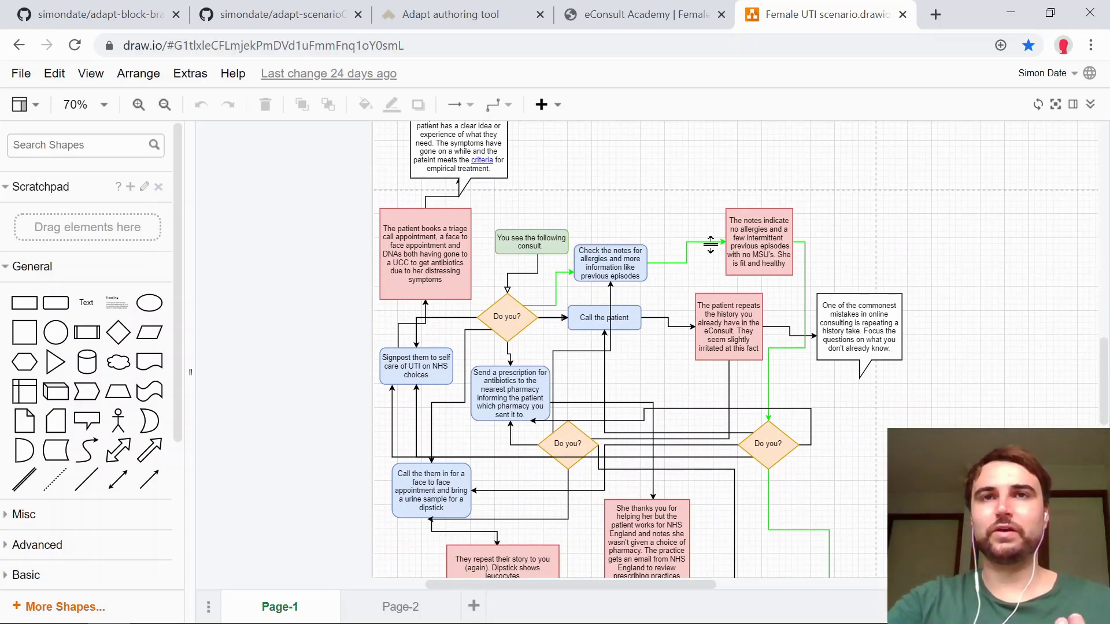
scroll(689, 266, "down", 5)
scroll(722, 376, "up", 10)
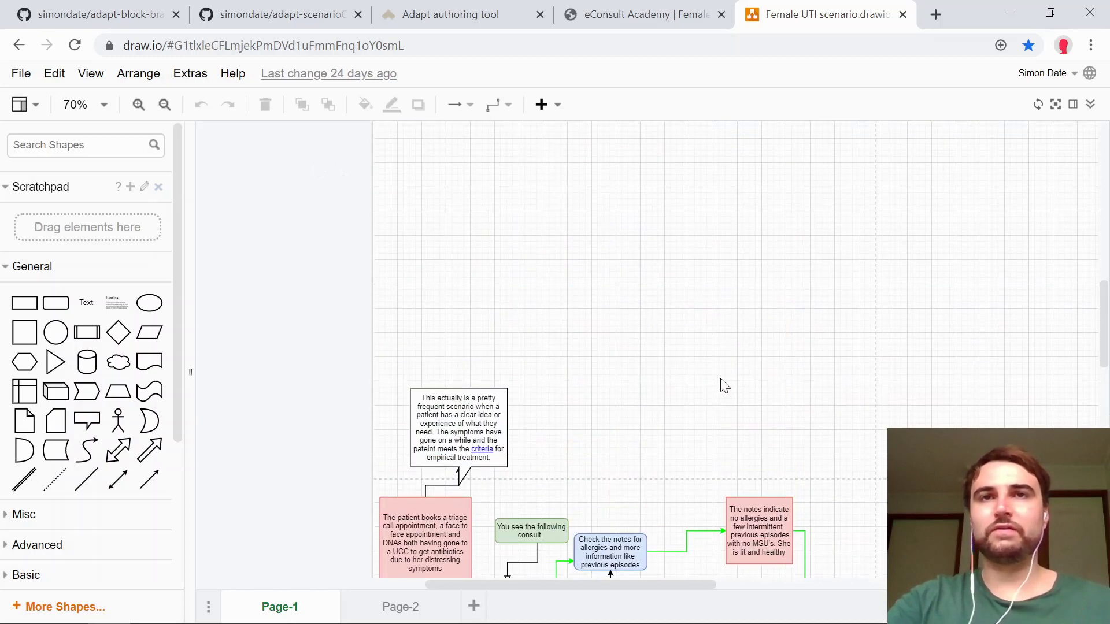
scroll(721, 375, "down", 5)
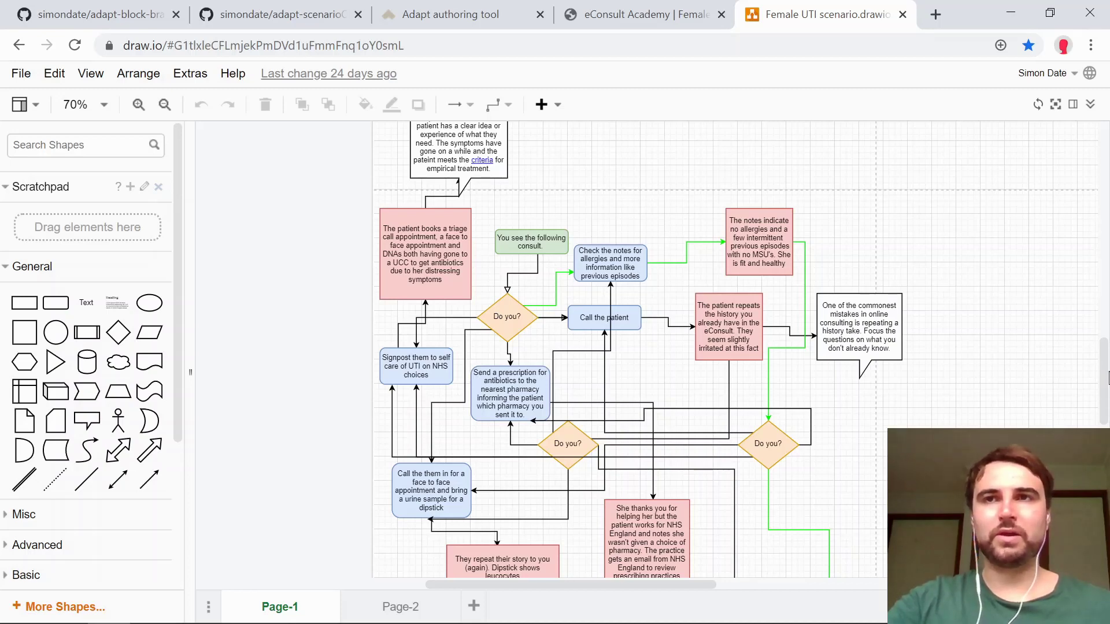
left_click_drag(1107, 372, 1105, 404)
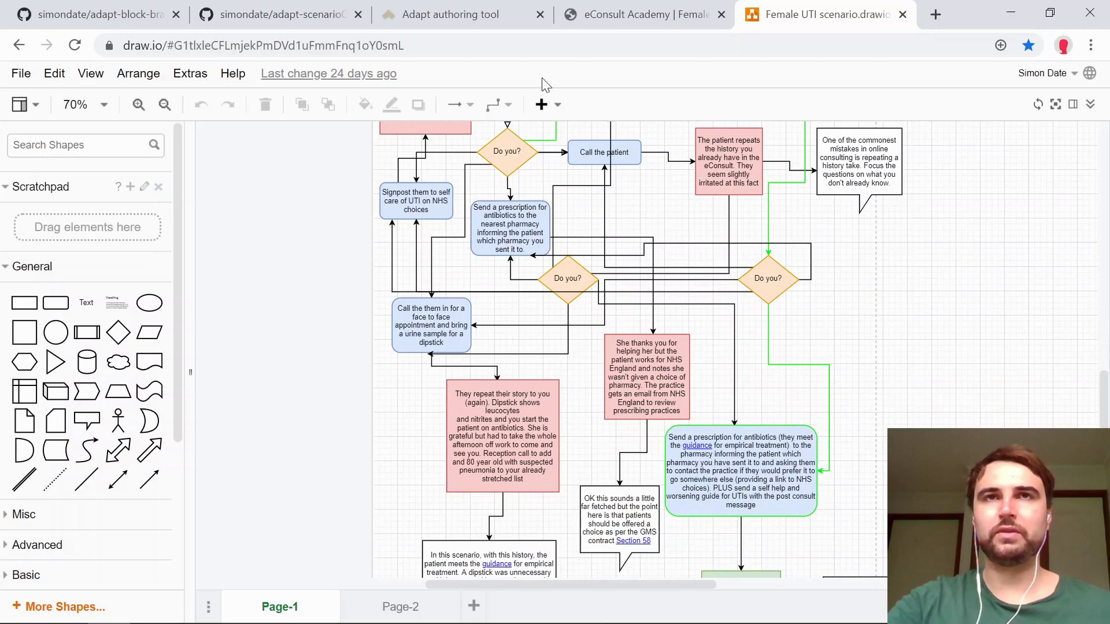
left_click(443, 15)
scroll(443, 254, "down", 5)
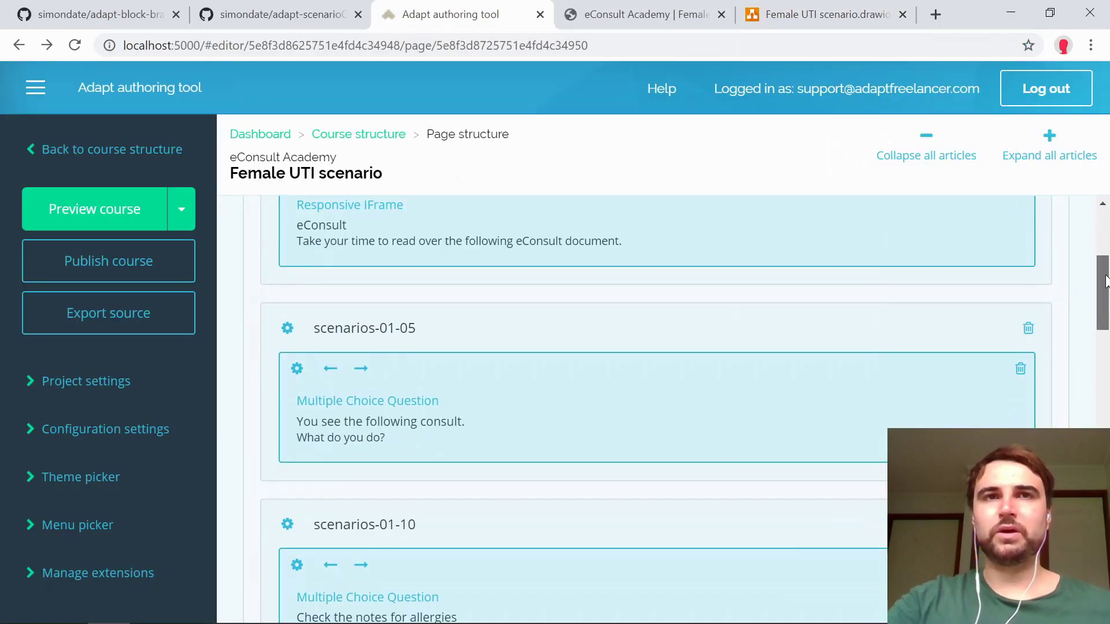
scroll(519, 347, "down", 5)
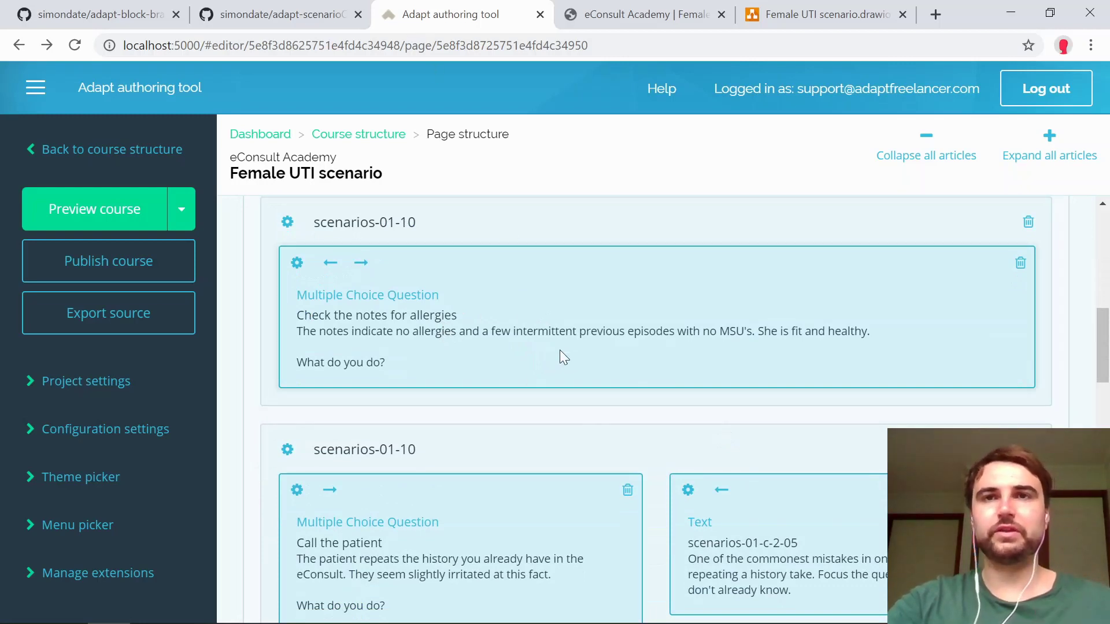
scroll(1107, 346, "down", 1)
scroll(1106, 346, "down", 4)
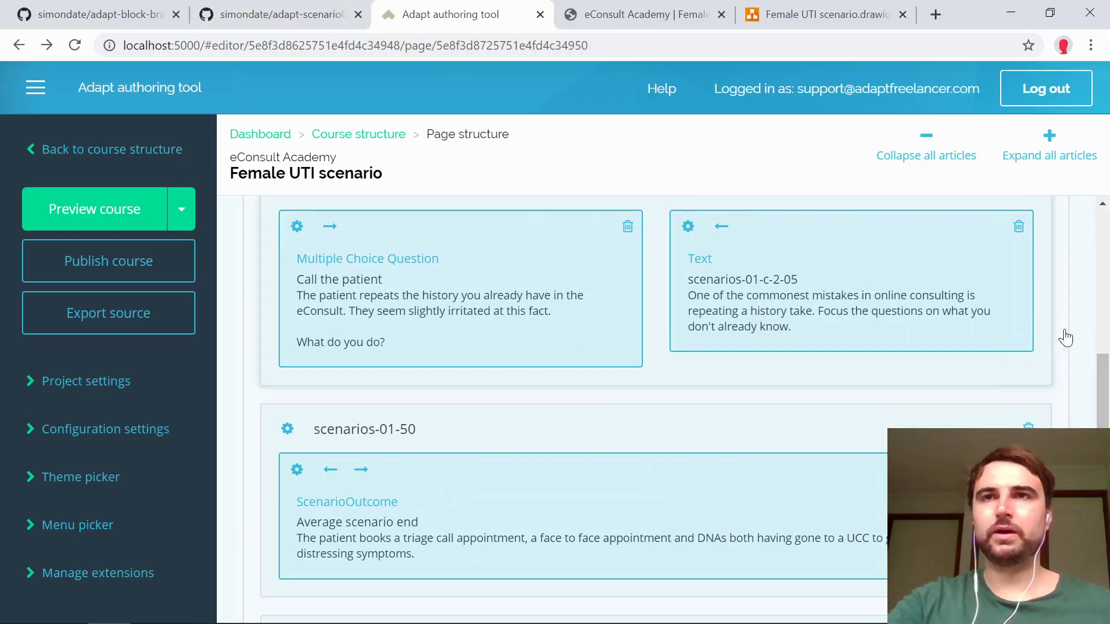
scroll(575, 389, "down", 4)
scroll(1107, 368, "down", 5)
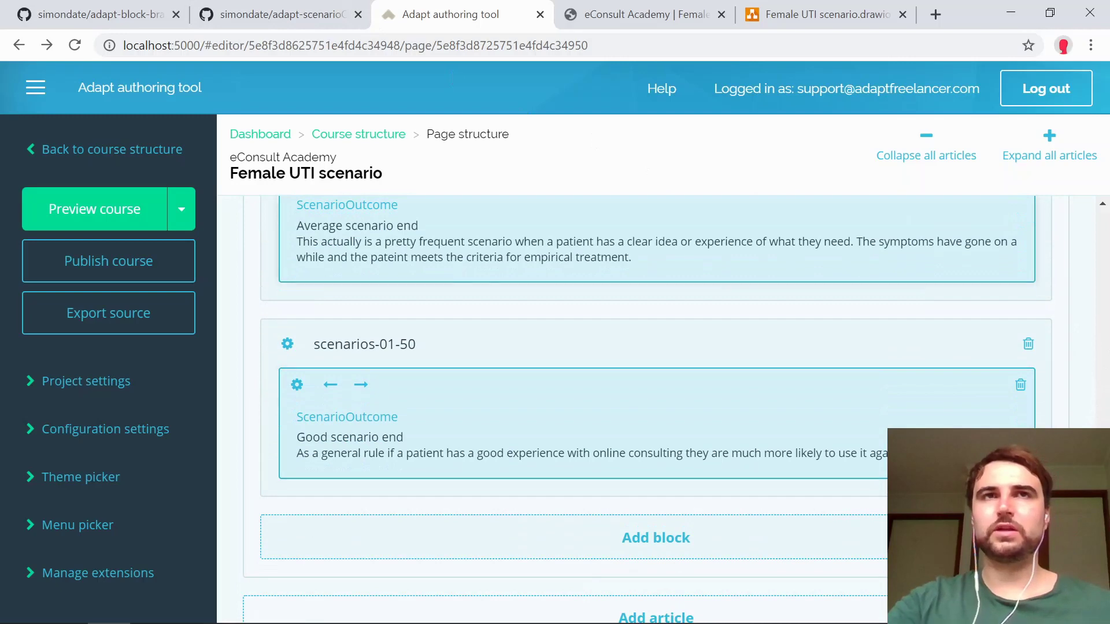
left_click(301, 14)
scroll(508, 168, "up", 5)
Step: Read through the adapt-block-branching repository README on GitHub
left_click(61, 7)
left_click_drag(62, 7, 249, 11)
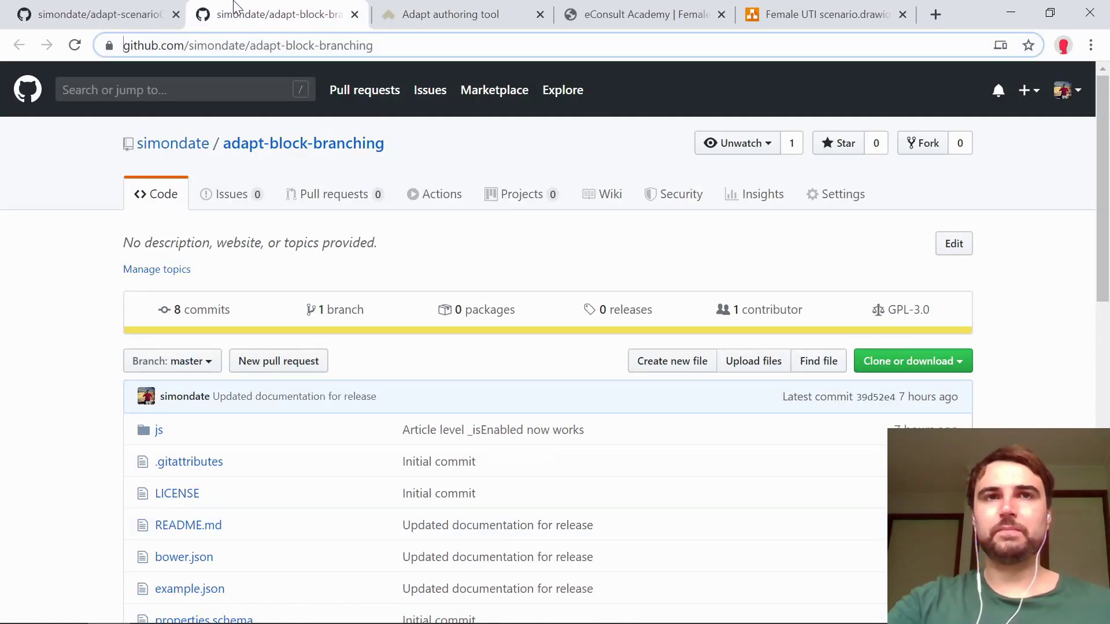
scroll(92, 240, "down", 5)
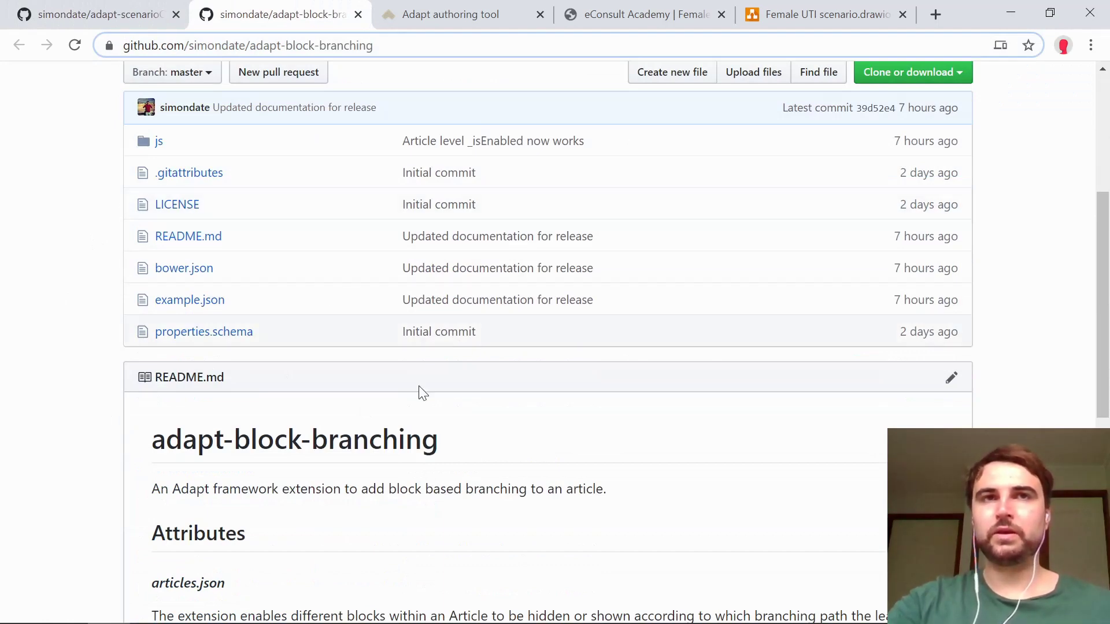
scroll(387, 345, "down", 8)
scroll(386, 344, "up", 5)
scroll(235, 314, "down", 5)
left_click_drag(293, 232, 154, 142)
left_click(153, 141)
Step: Skim the adapt-scenarioOutcome README, then return to the course preview's Good scenario end
left_click(92, 8)
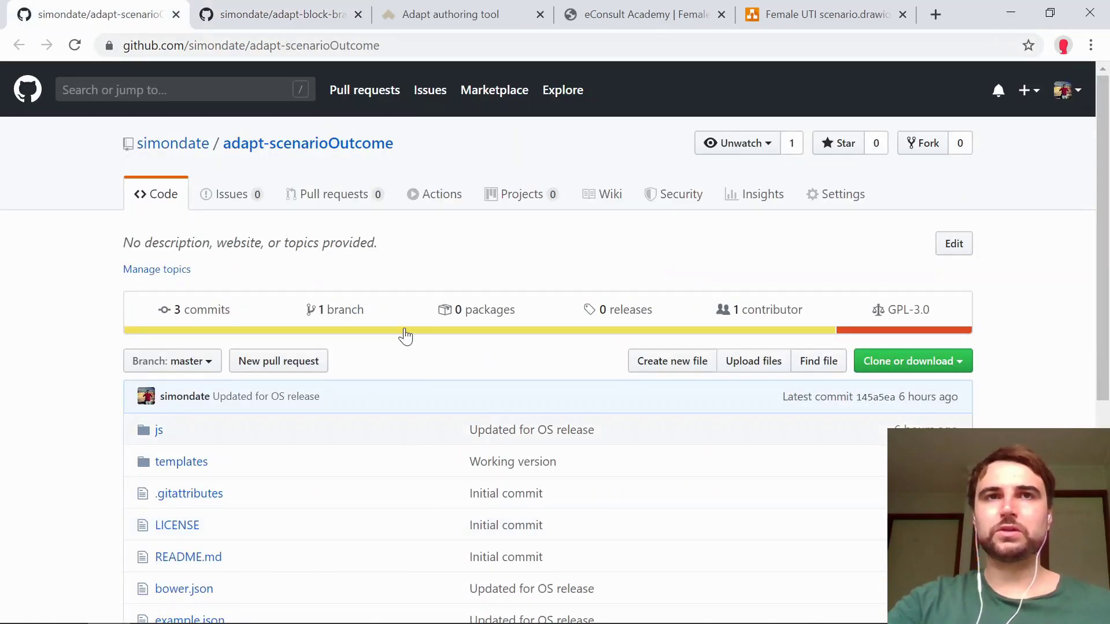
scroll(404, 334, "down", 5)
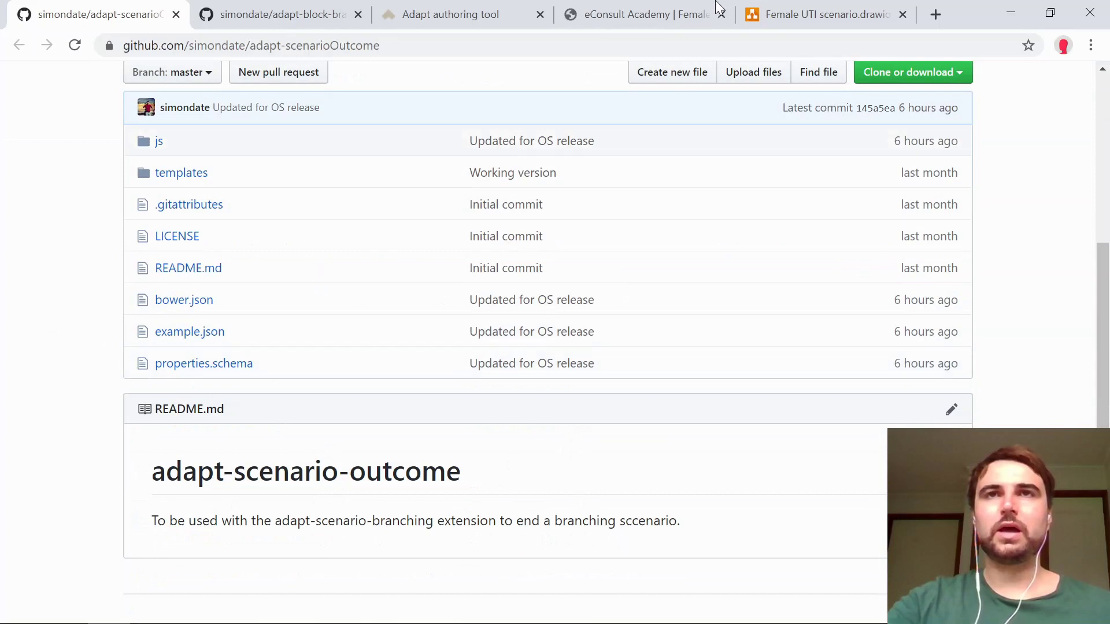
left_click(630, 20)
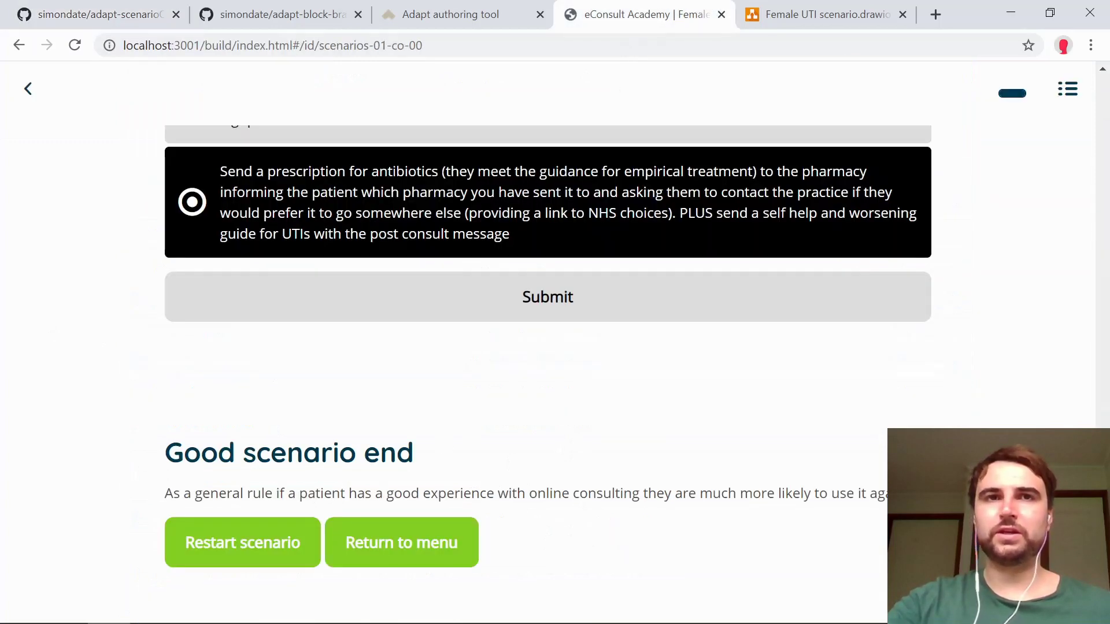
left_click_drag(256, 445, 502, 440)
left_click(395, 479)
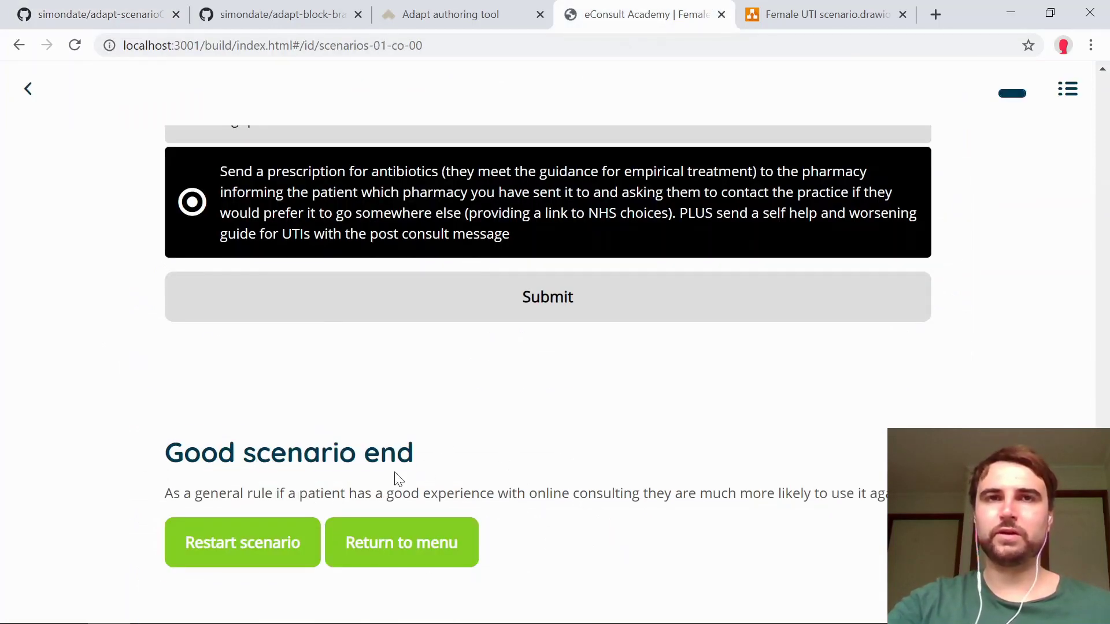